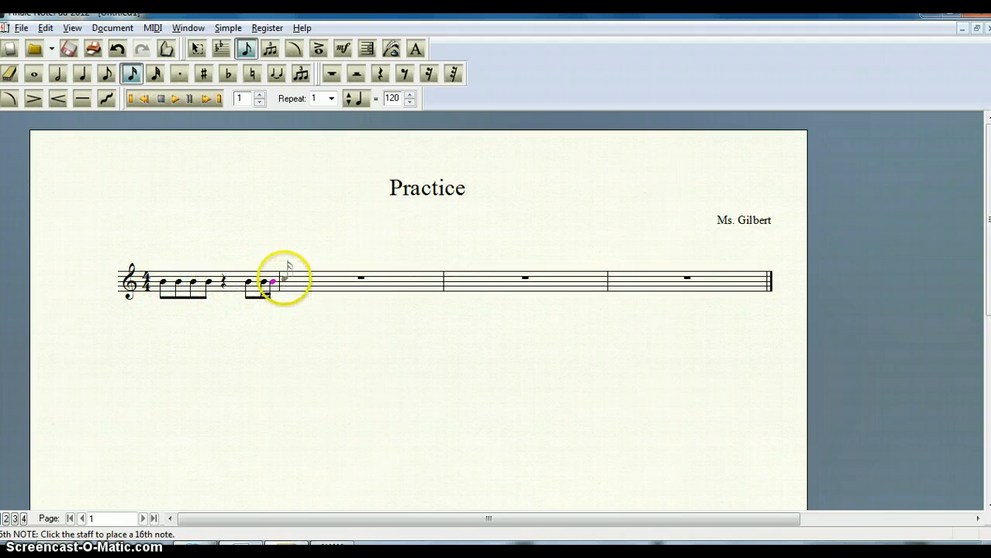
left_click(156, 73)
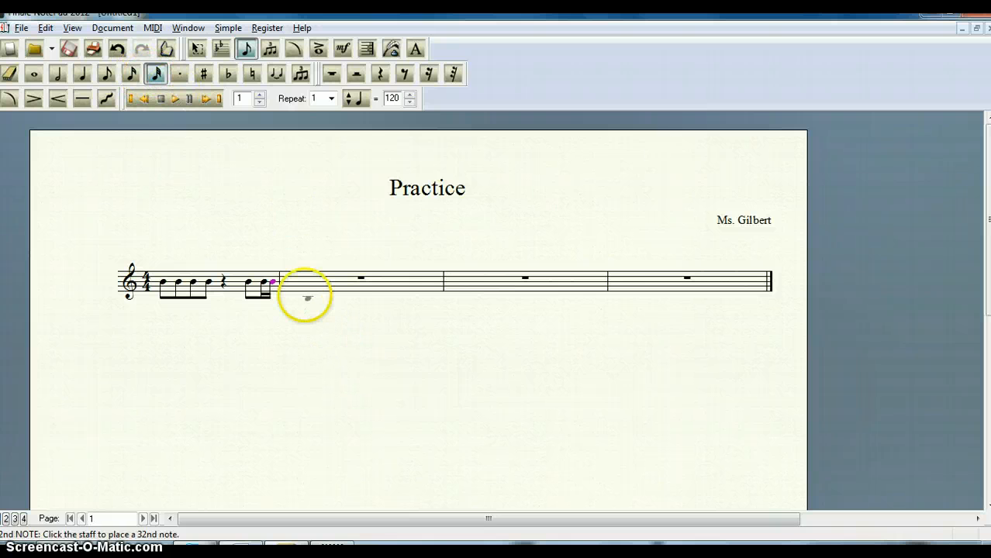
left_click(288, 280)
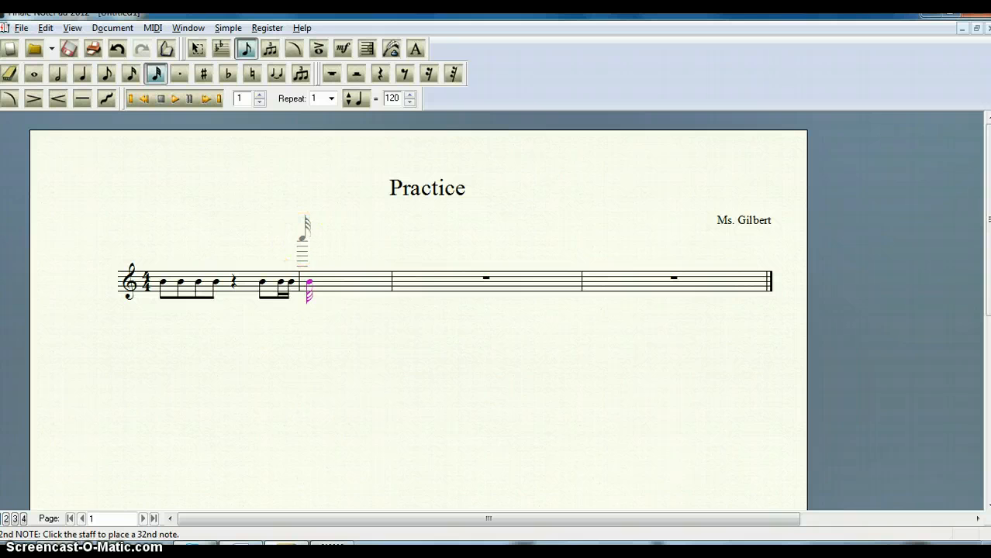
left_click(117, 51)
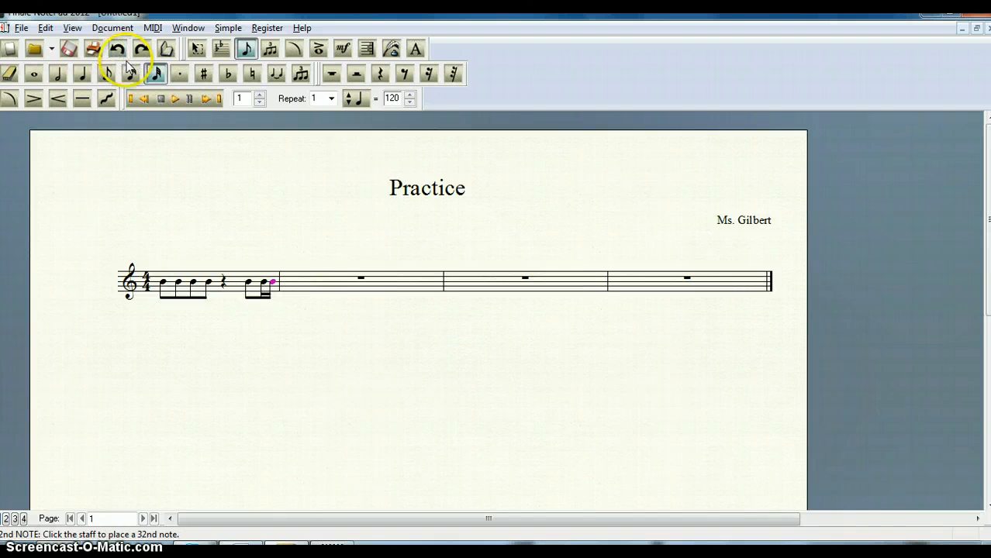
- Place four sixteenth notes on the middle line (B) at the start of the second measure
left_click(132, 74)
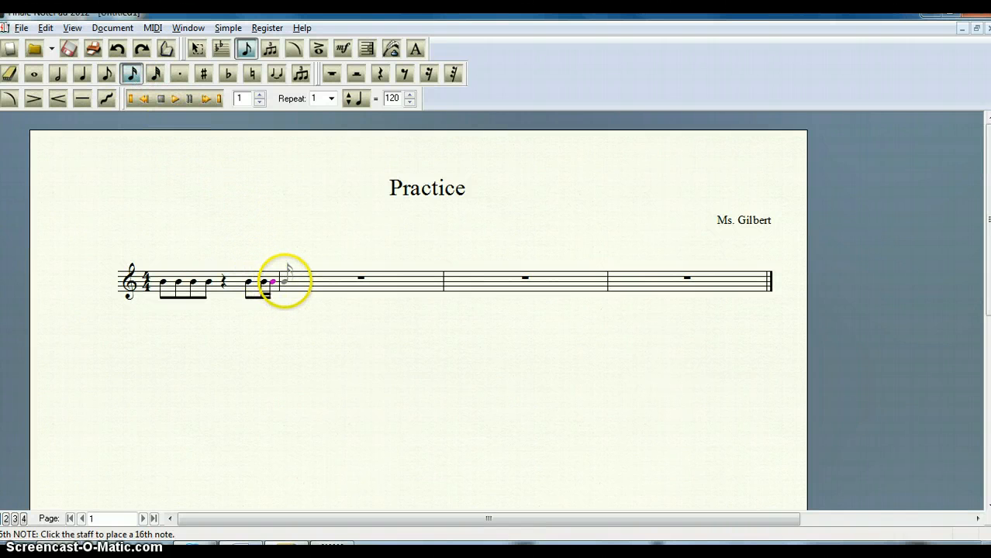
left_click(284, 279)
left_click(324, 279)
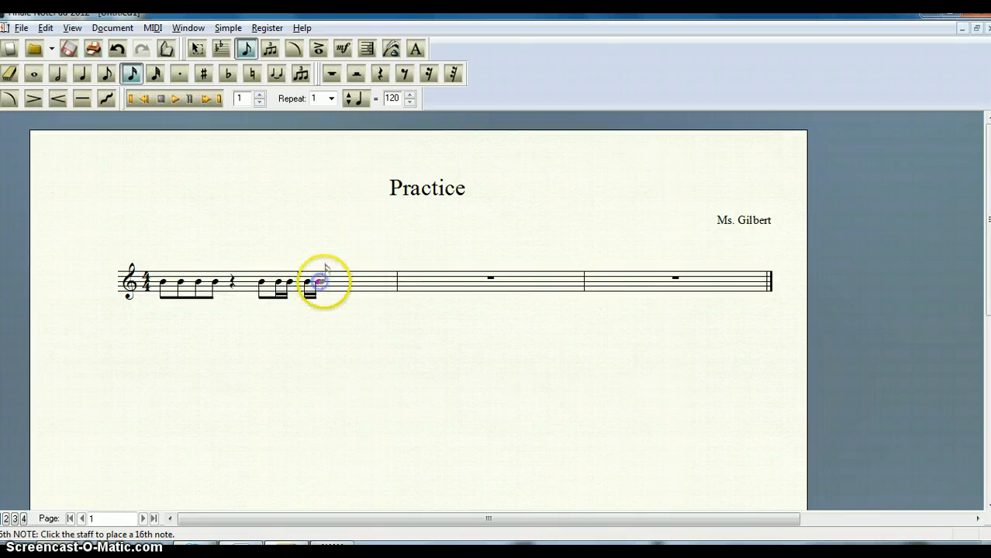
left_click(328, 280)
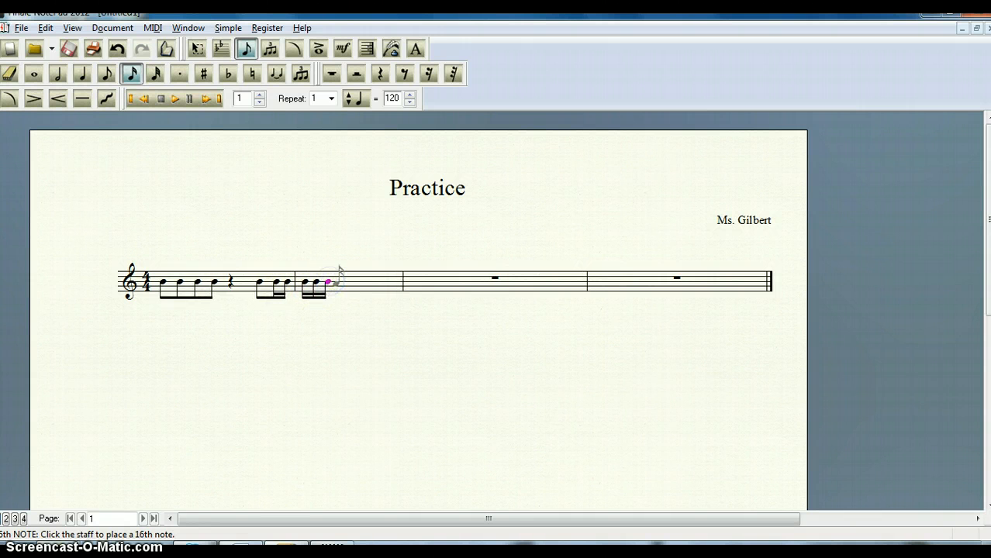
left_click(339, 279)
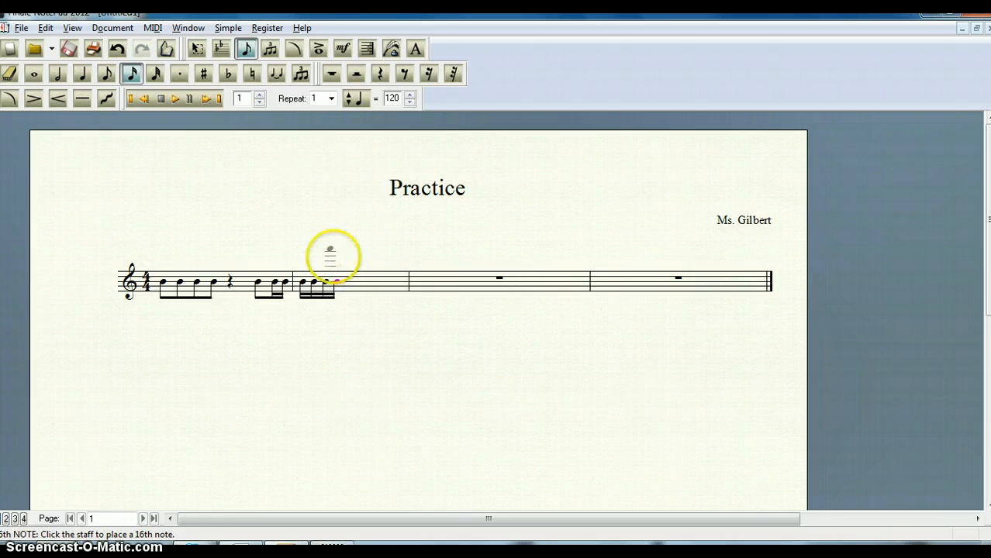
- Finish the second measure with two quarter notes on B and a quarter rest, and start the third measure with a quarter rest
left_click(82, 74)
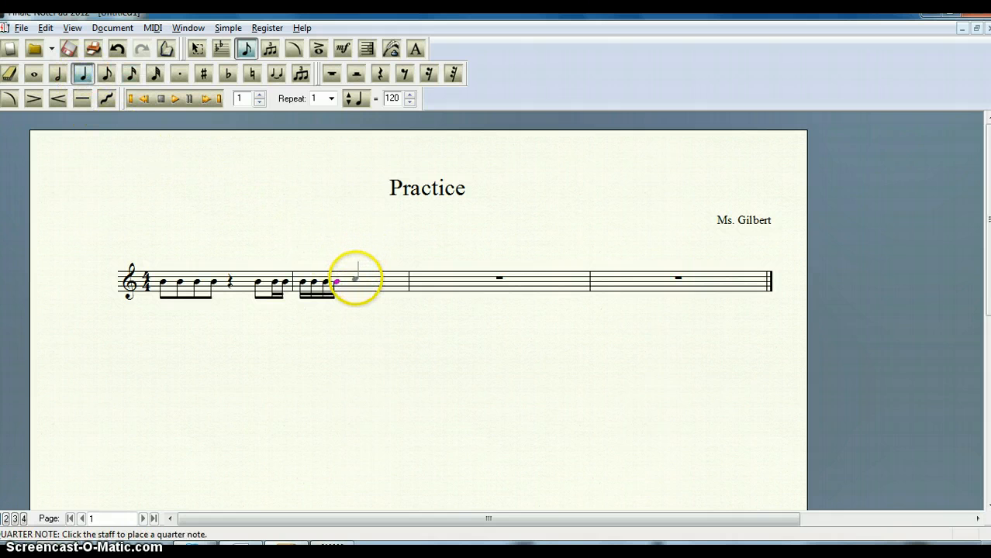
left_click(354, 281)
left_click(359, 281)
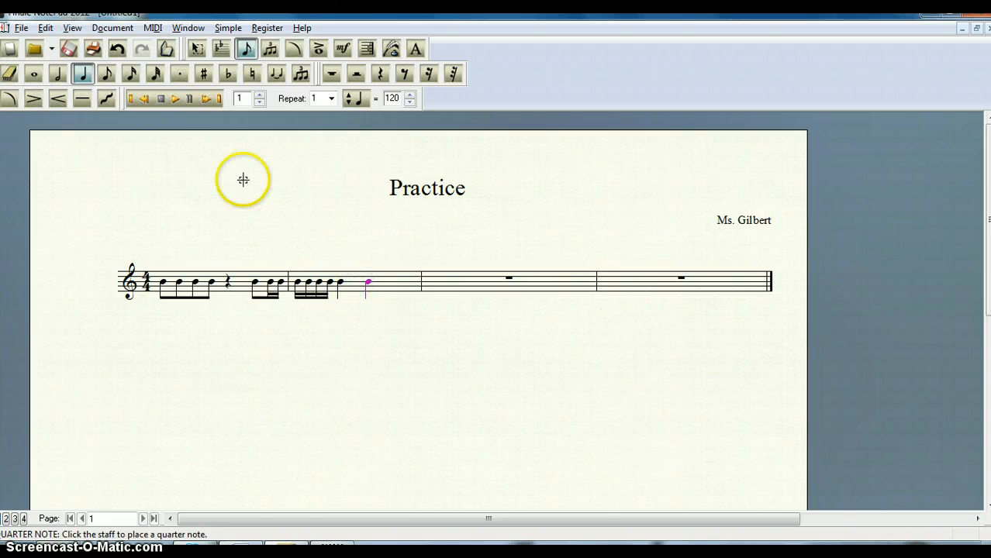
left_click(380, 74)
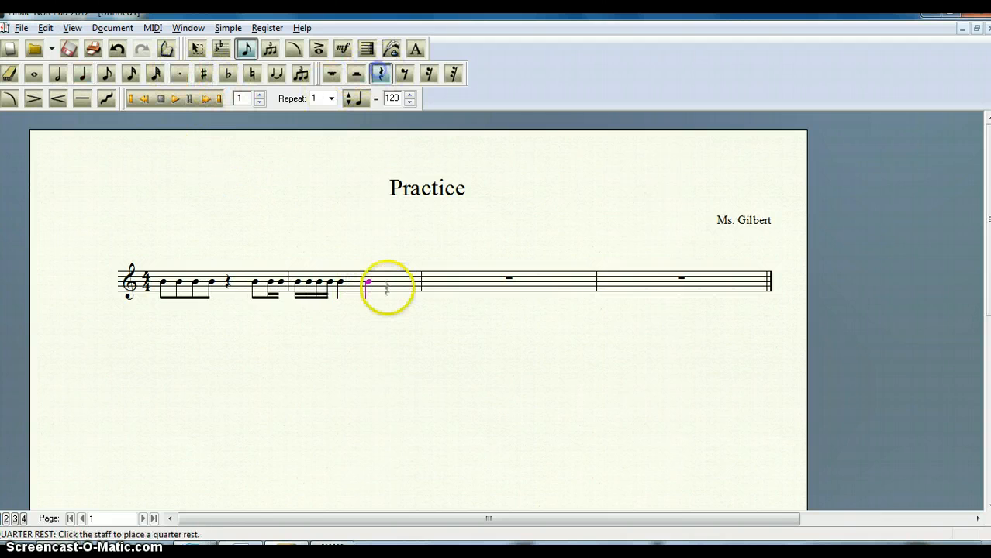
left_click(390, 280)
left_click(444, 281)
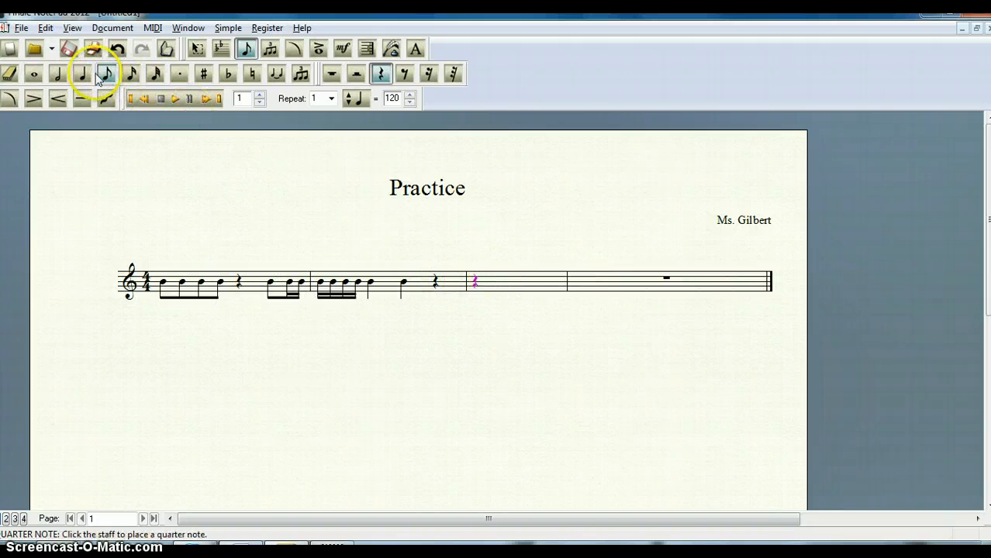
- Fill the rest of the third measure with four eighth notes (B, B, C, B) and a quarter rest
left_click(106, 74)
left_click(482, 281)
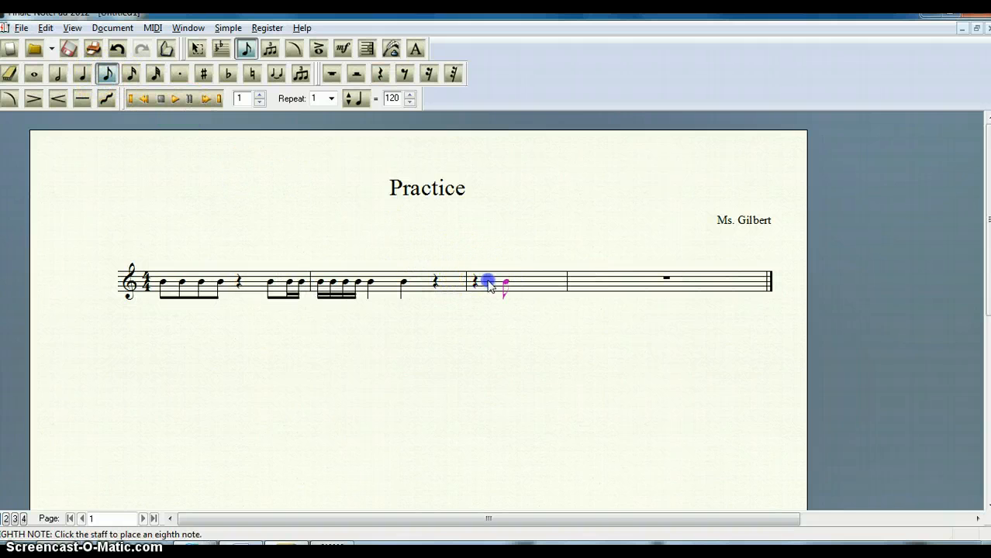
left_click(529, 281)
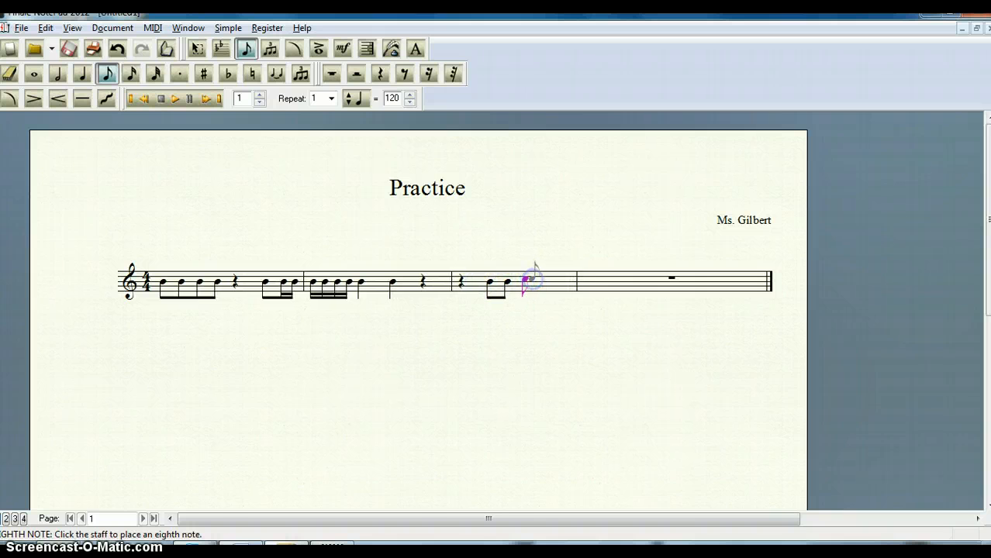
left_click(538, 281)
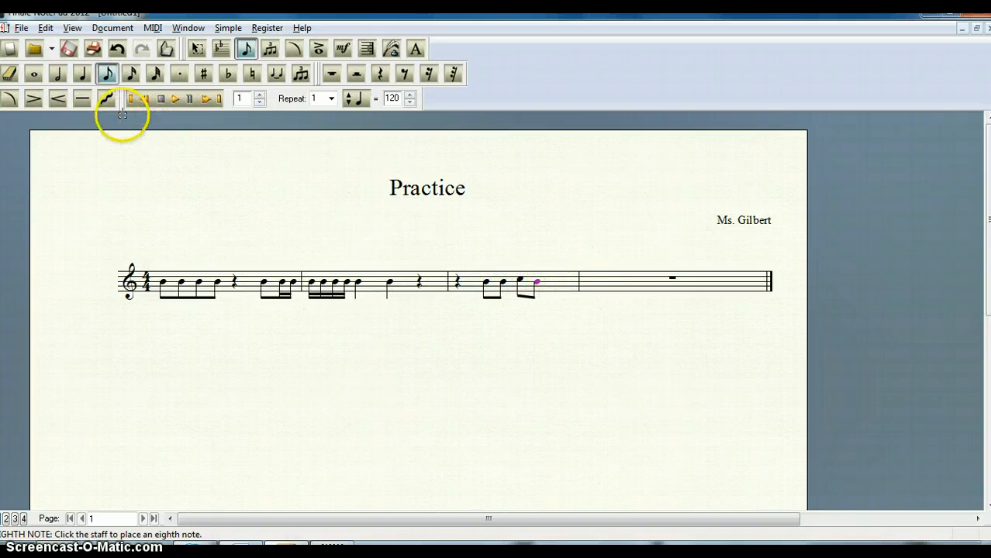
left_click(380, 74)
left_click(551, 281)
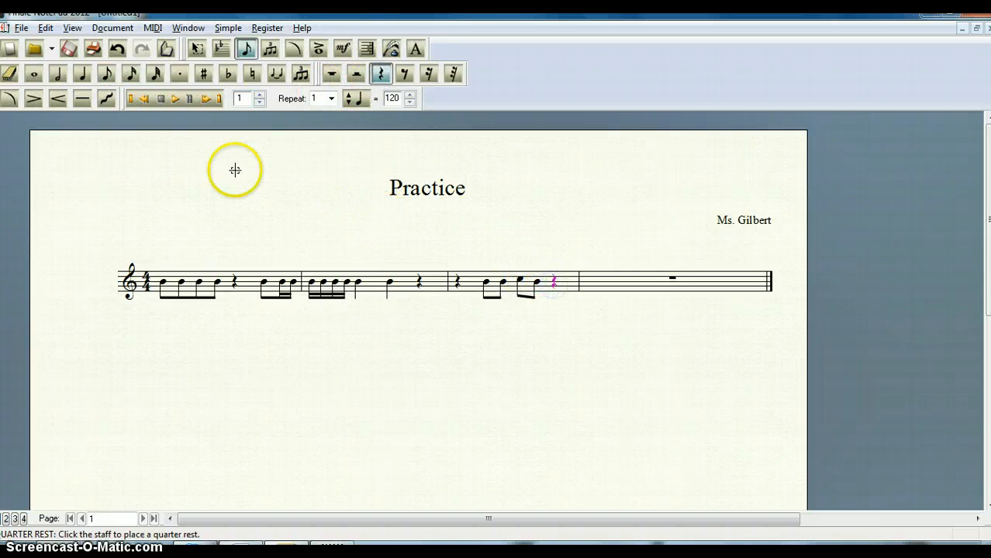
- Fill the fourth measure with six eighth notes (G, A, A, A, B, A) and a closing quarter note on A
left_click(107, 74)
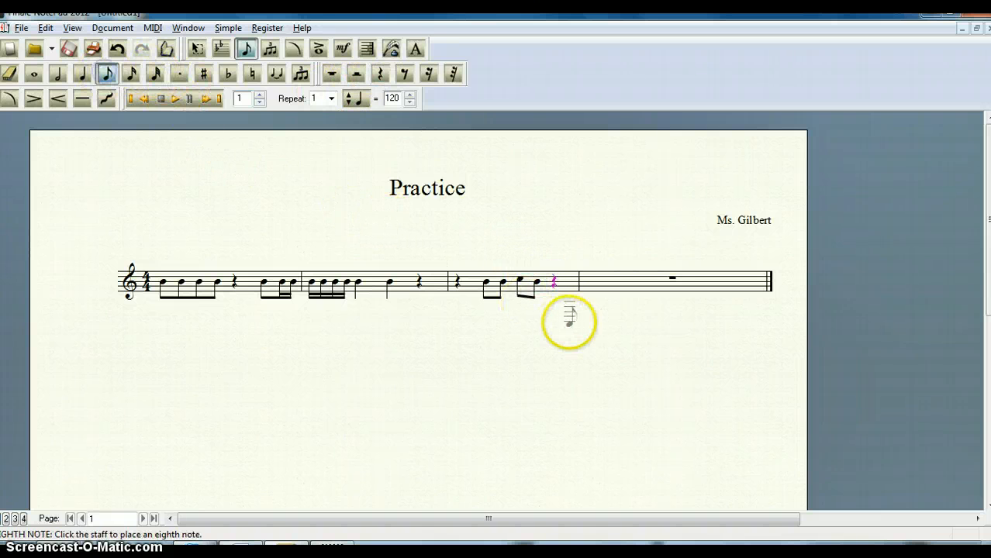
left_click(591, 284)
left_click(669, 283)
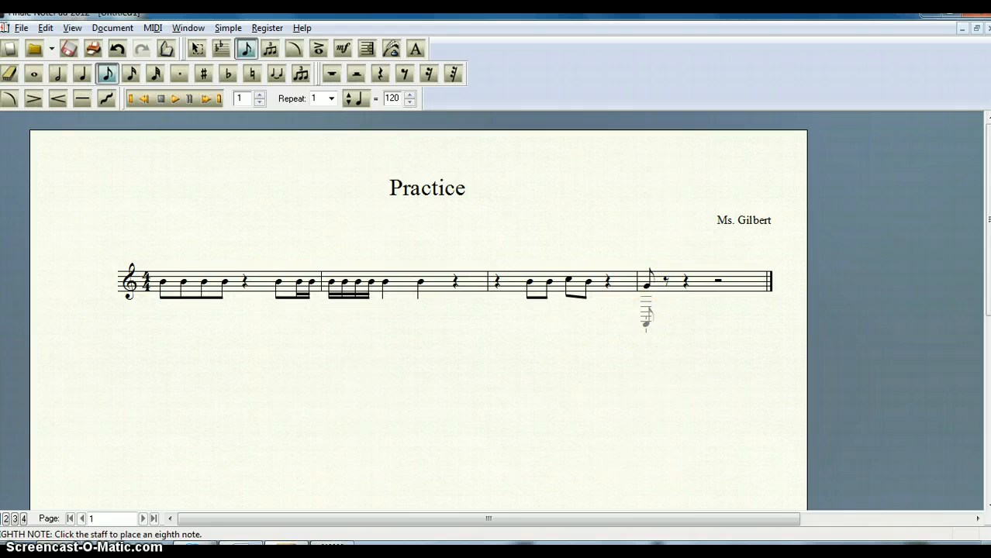
left_click(665, 287)
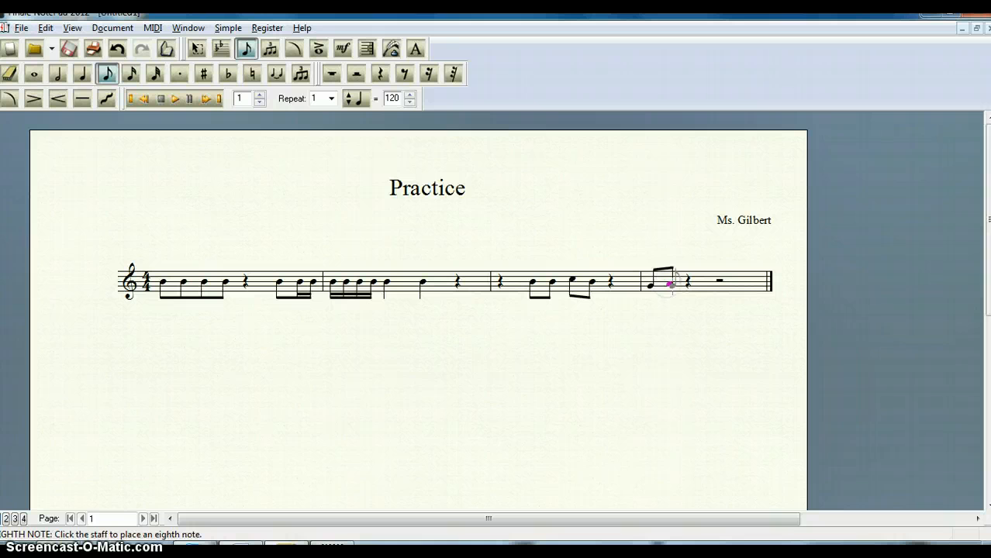
left_click(688, 287)
left_click(695, 285)
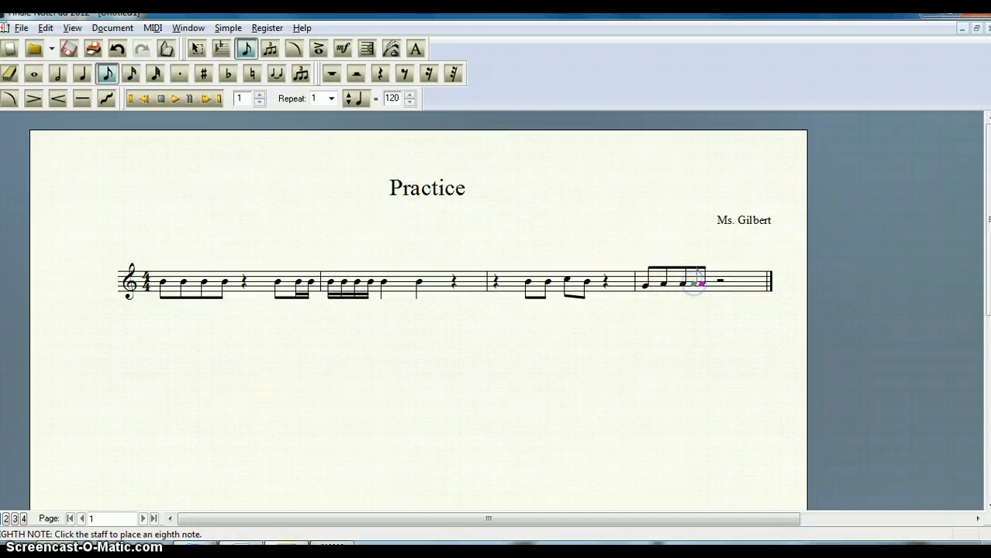
left_click(724, 282)
left_click(732, 282)
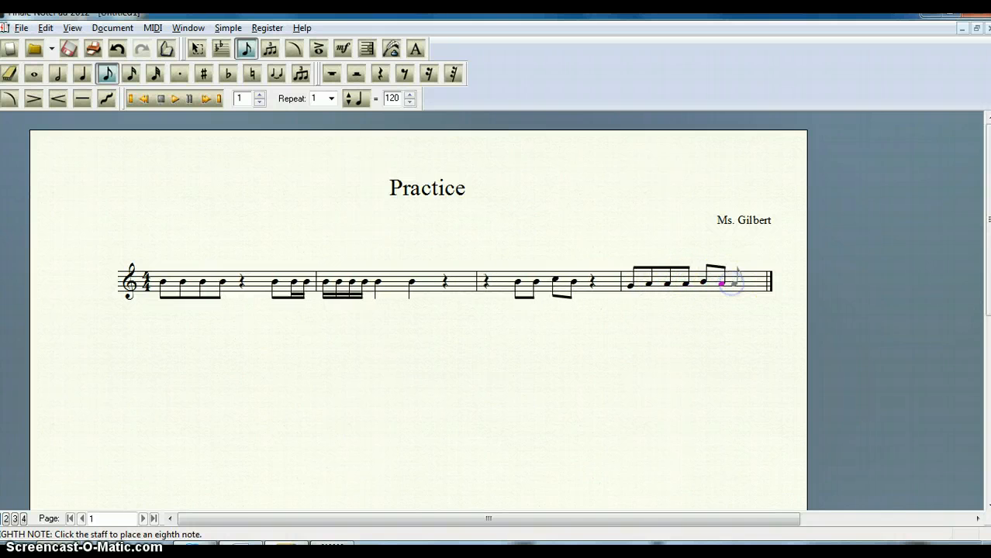
left_click(82, 73)
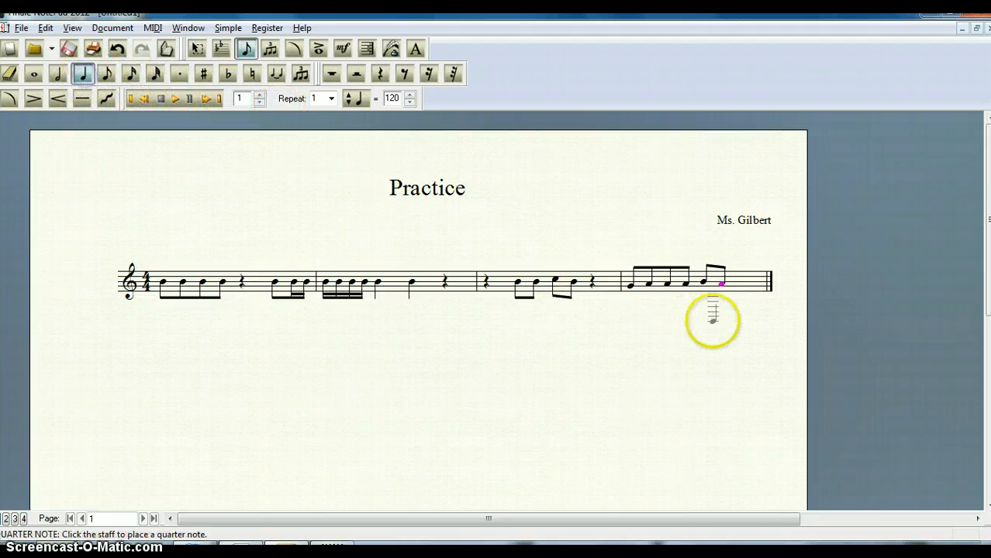
left_click(740, 283)
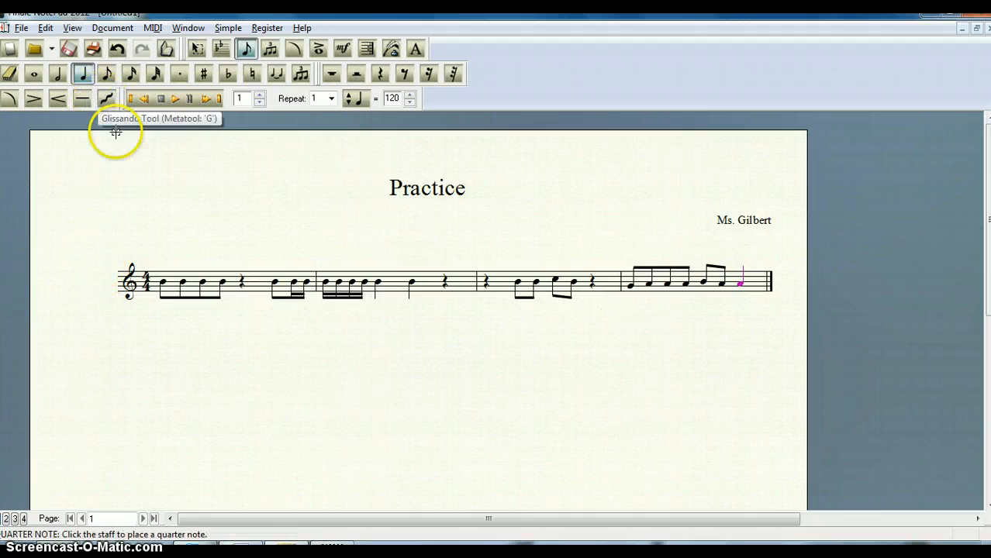
- Repitch the first measure to G-A-B-A and A-B-B, the second measure's sixteenths to D-A-B-C, the third's second eighth to A and the last note to G
left_click(107, 74)
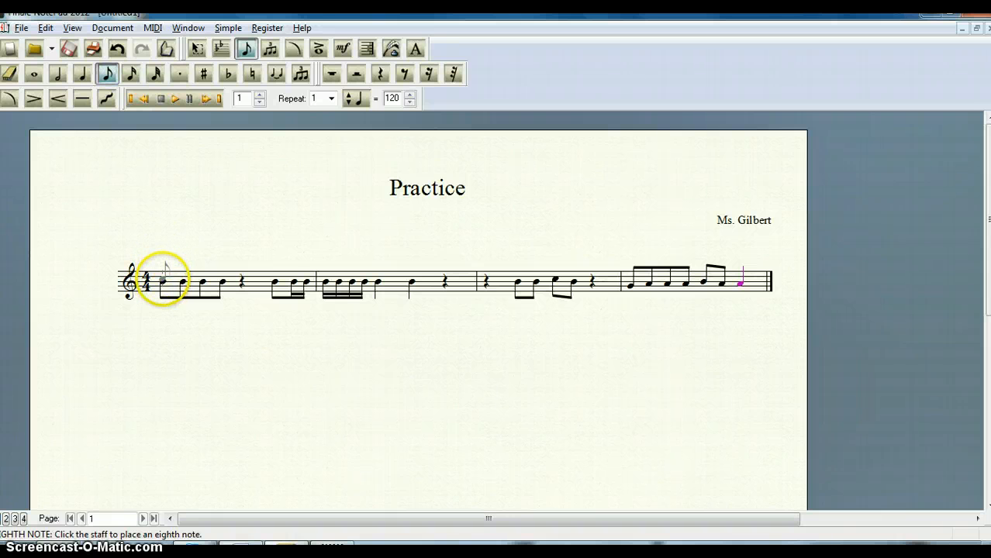
left_click(164, 281)
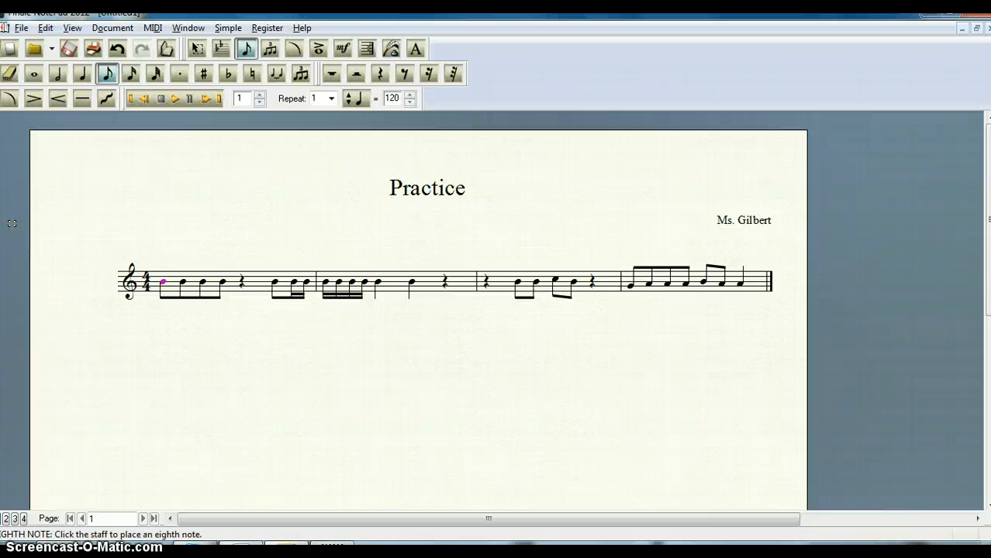
key("Down")
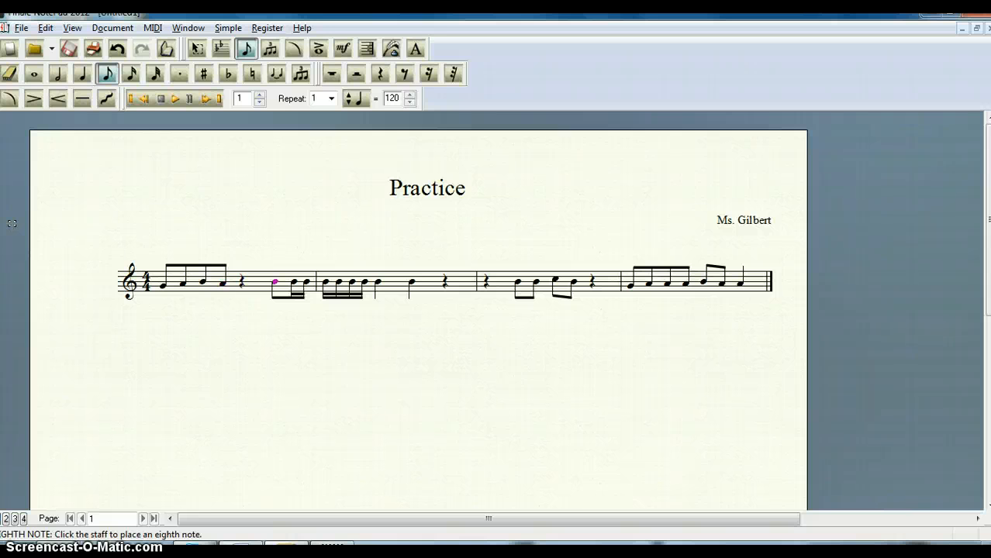
key("Down")
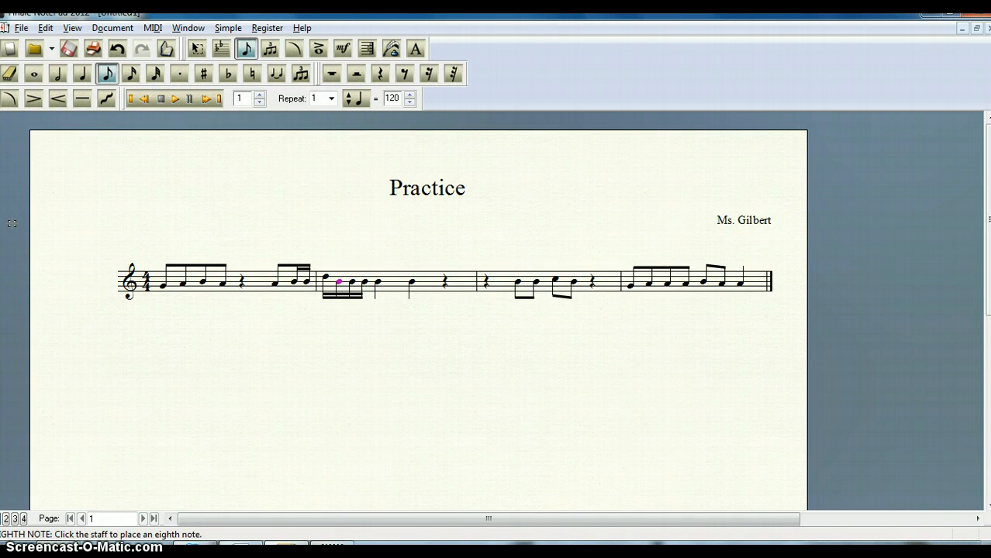
key("Down")
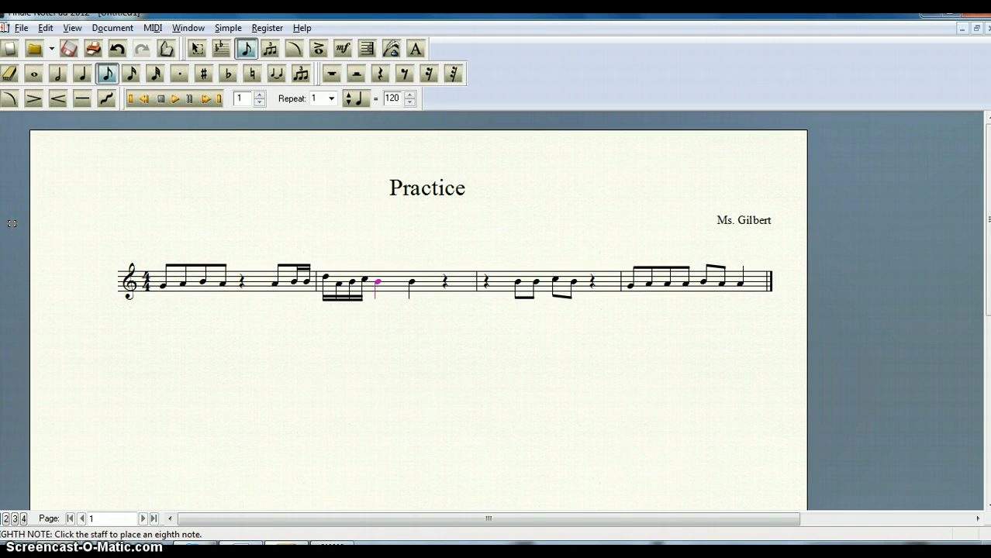
key("Down")
key("Right")
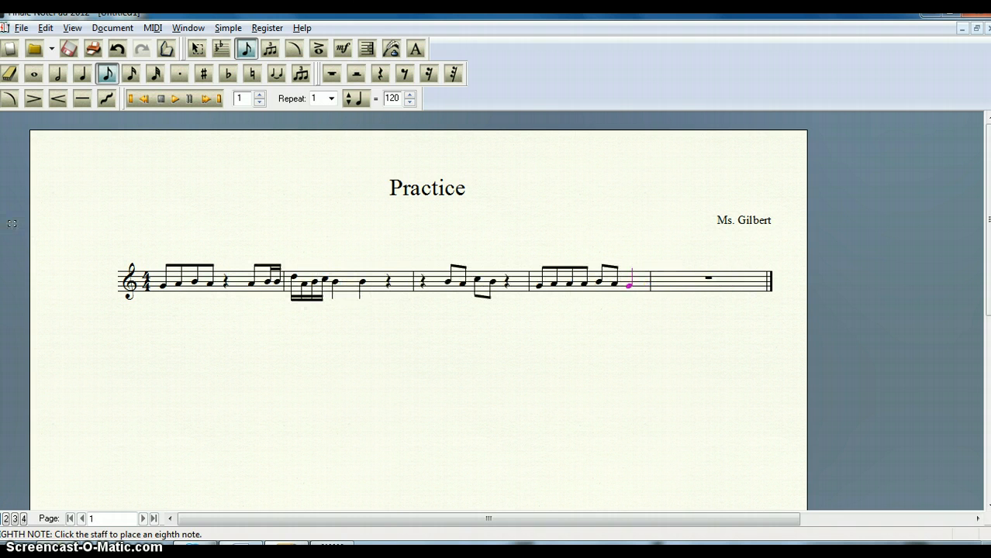
left_click(117, 49)
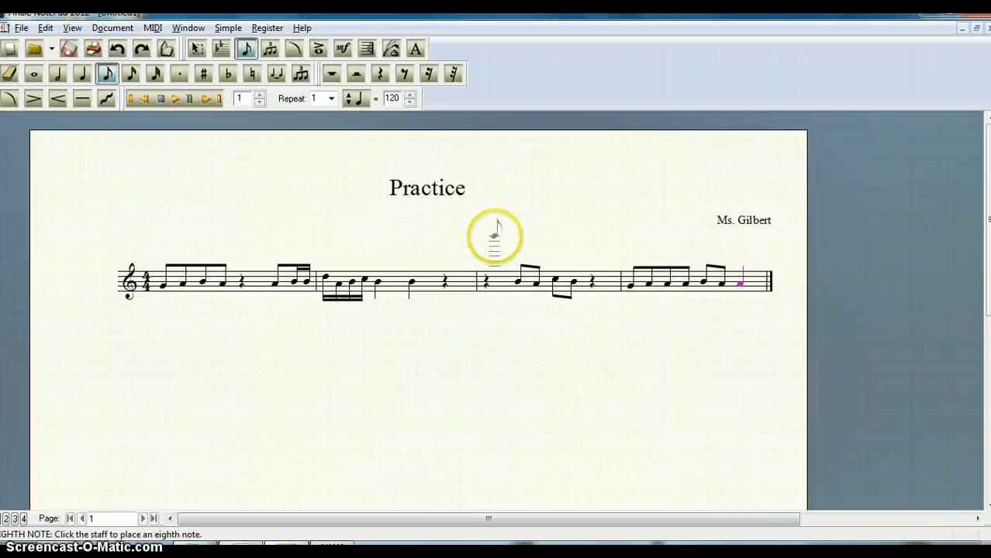
left_click(496, 231)
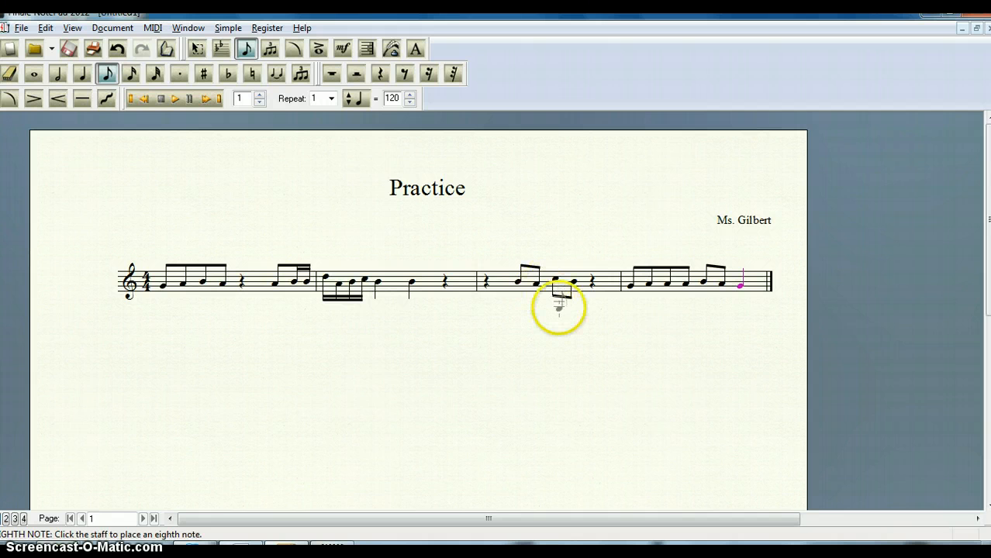
- Set the playback tempo to 80 and play back the piece from measure 1
left_click(410, 103)
left_click(410, 103)
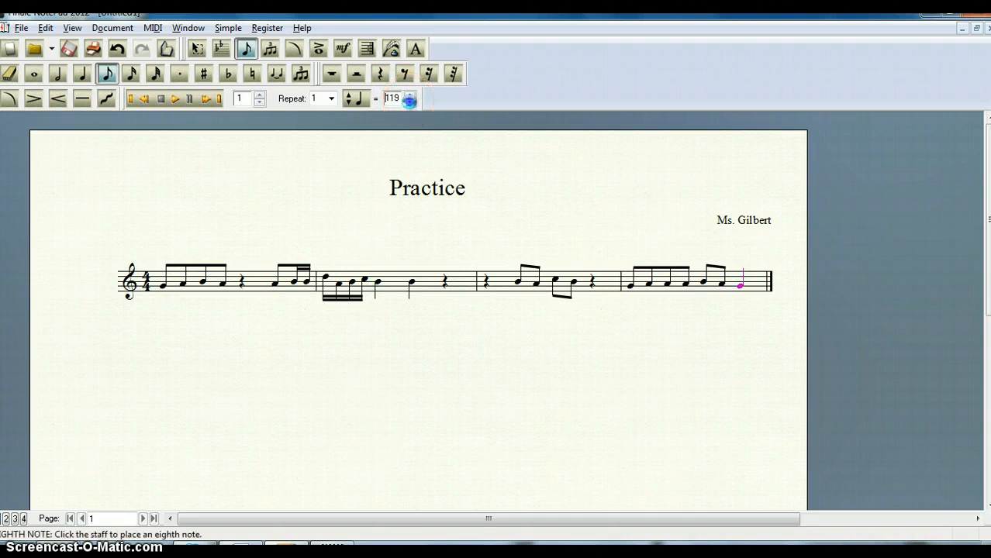
left_click(410, 102)
left_click(410, 102)
left_click(410, 102)
type("80")
left_click(174, 99)
left_click(189, 194)
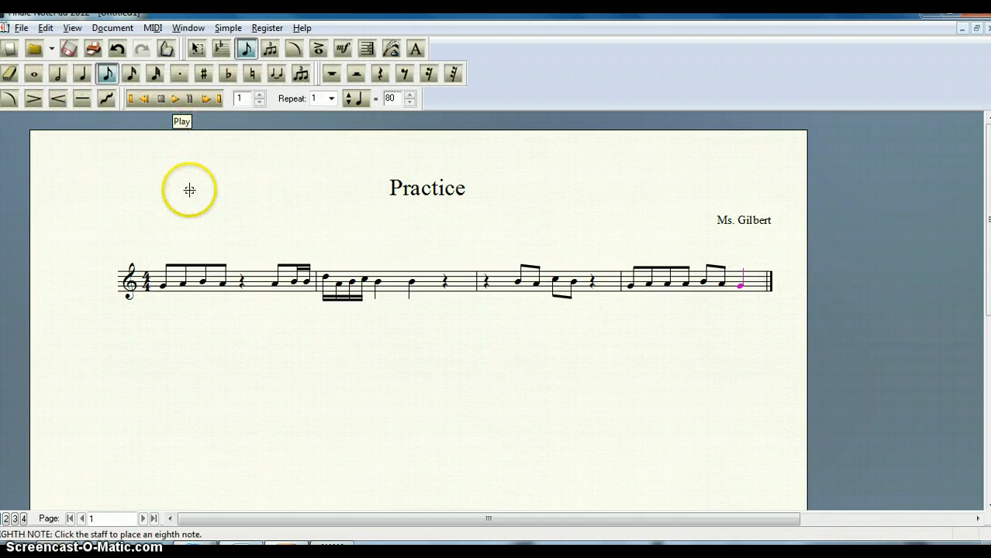